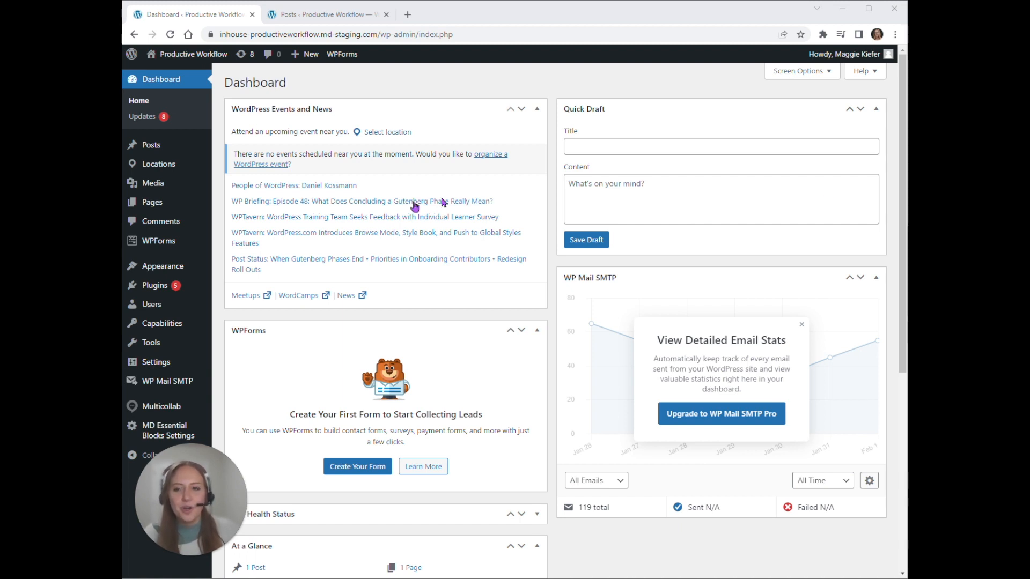
Open the Multicollab plugin's settings and examine the role permissions in the Manage Permissions table.
{"action": "left_click", "coordinate": [150, 407]}
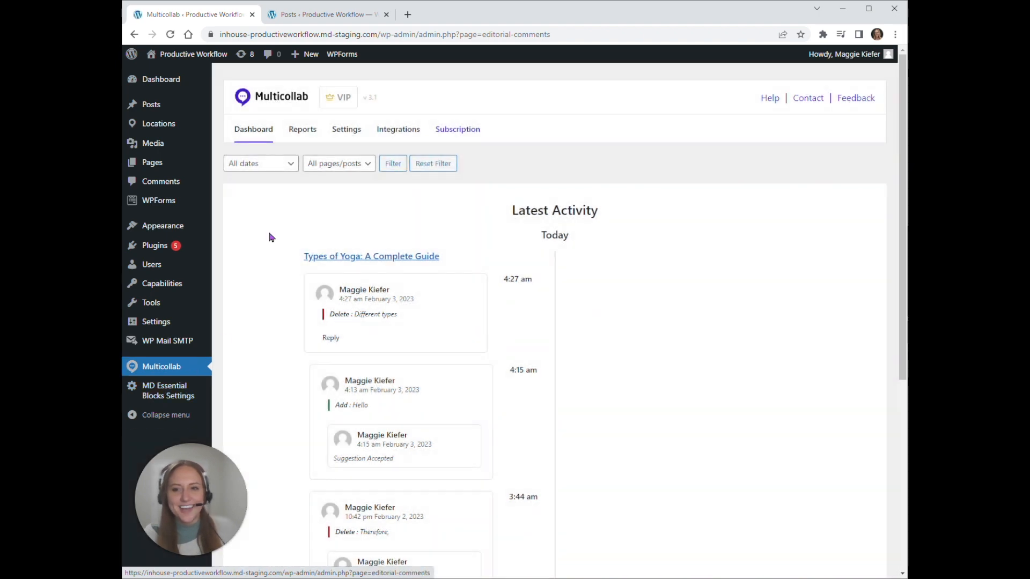
{"action": "left_click", "coordinate": [346, 130]}
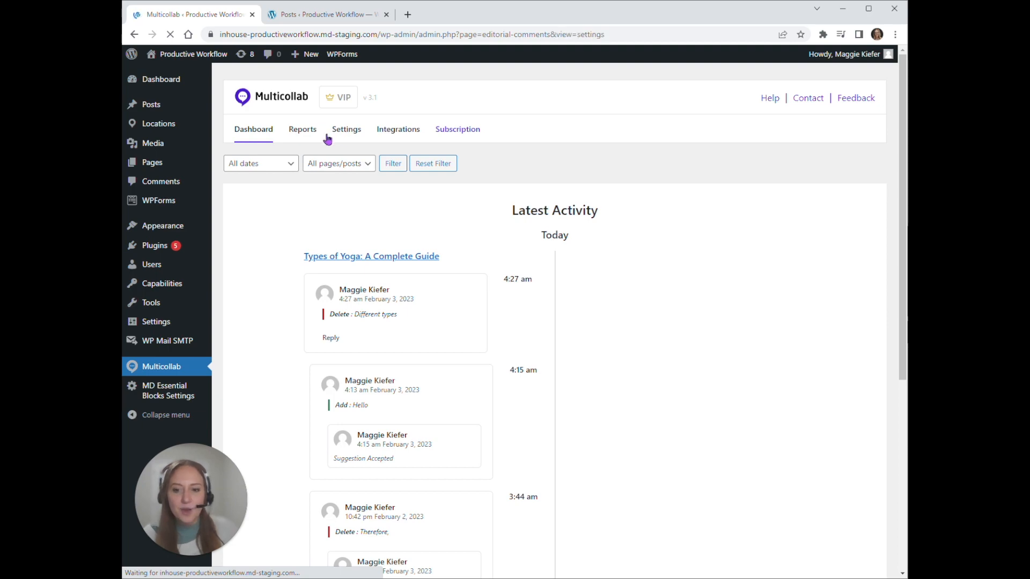
{"action": "scroll", "coordinate": [569, 234], "scroll_direction": "down", "scroll_amount": 3}
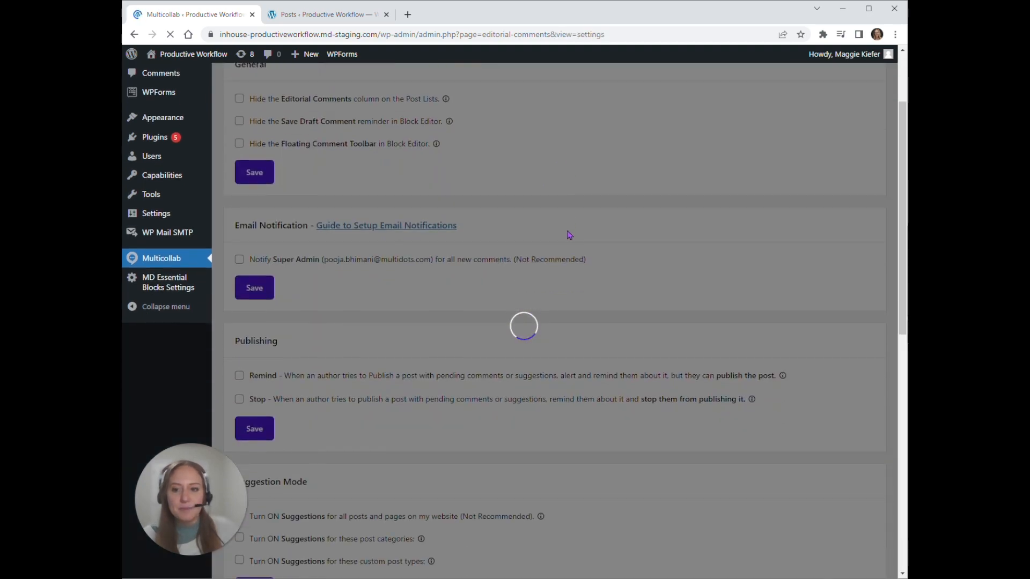
{"action": "scroll", "coordinate": [568, 231], "scroll_direction": "down", "scroll_amount": 8}
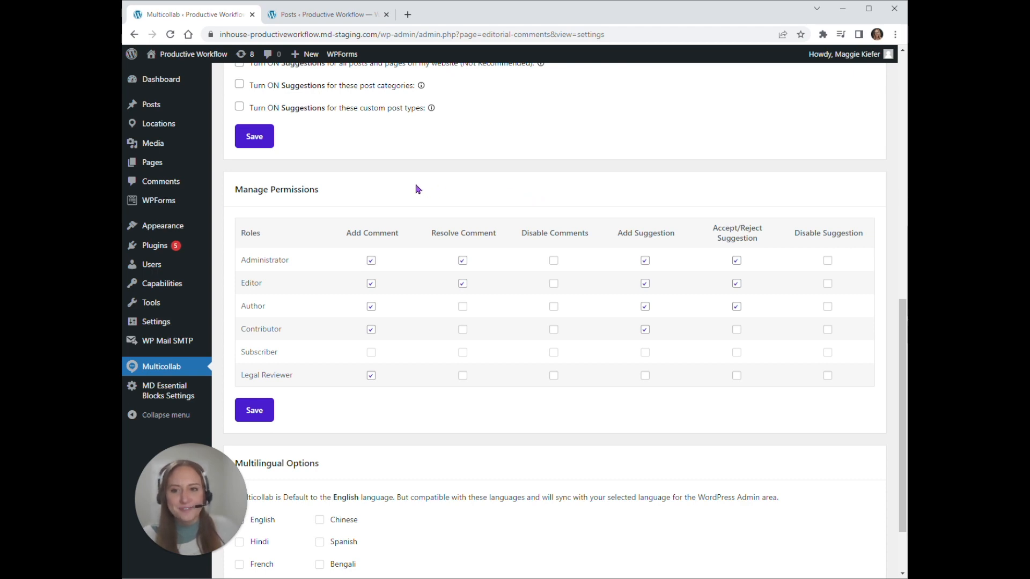
{"action": "double_click", "coordinate": [247, 234]}
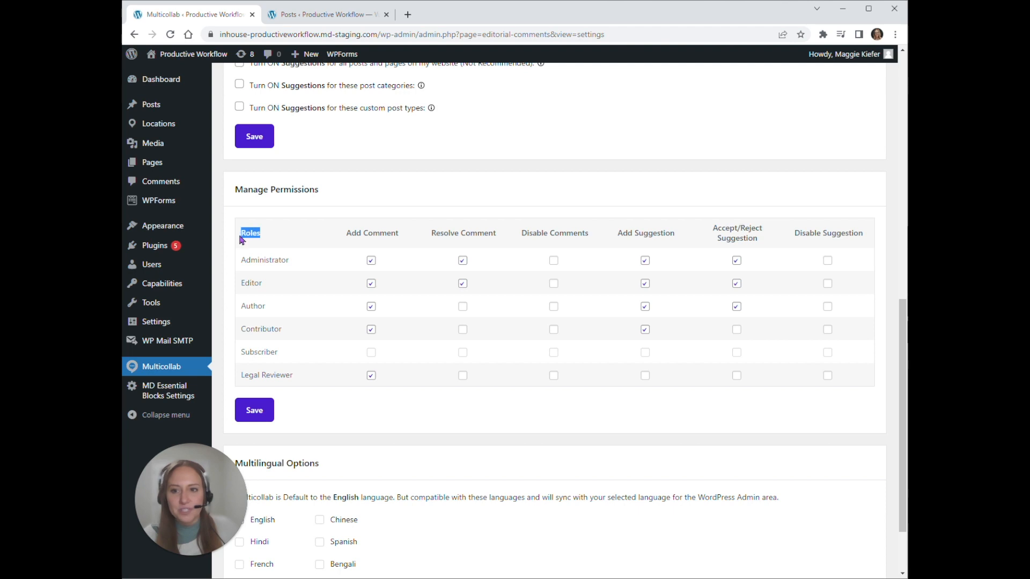
{"action": "left_click", "coordinate": [291, 206]}
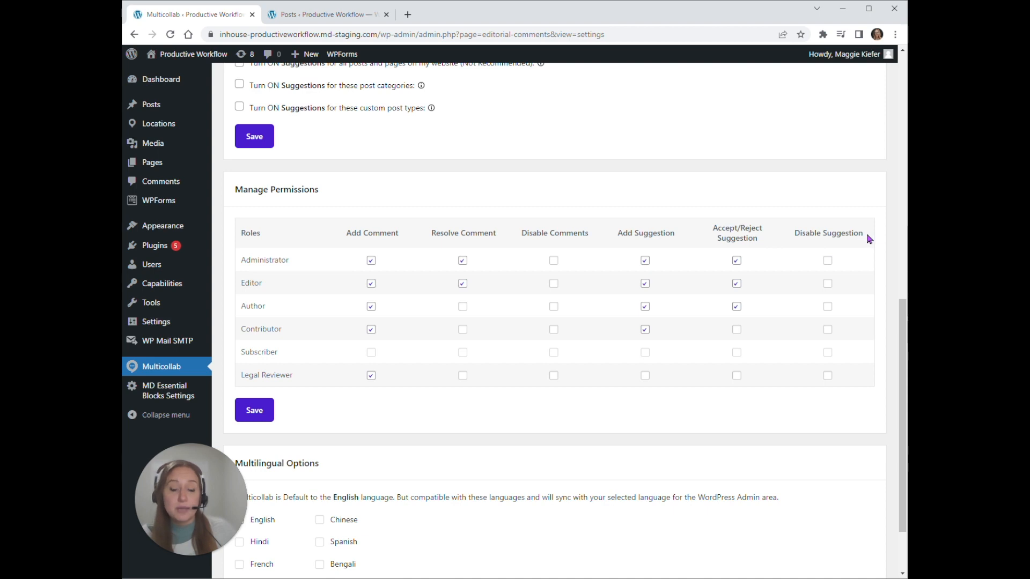
{"action": "scroll", "coordinate": [852, 229], "scroll_direction": "down", "scroll_amount": 1}
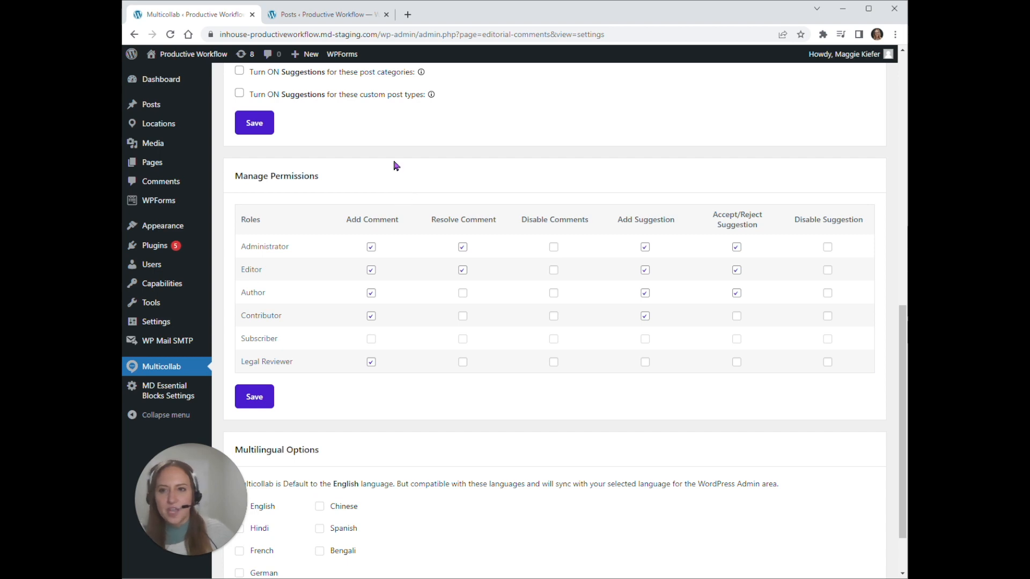
Open the draft post "Types of Yoga: A Complete Guide" and examine the comment and suggestion controls around its first paragraph.
{"action": "left_click", "coordinate": [339, 21]}
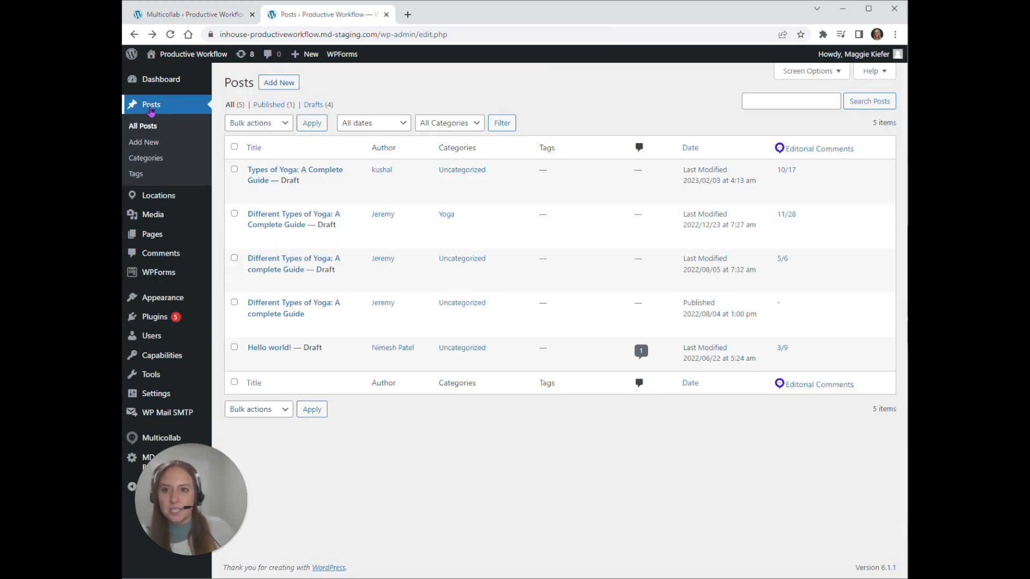
{"action": "left_click", "coordinate": [257, 182]}
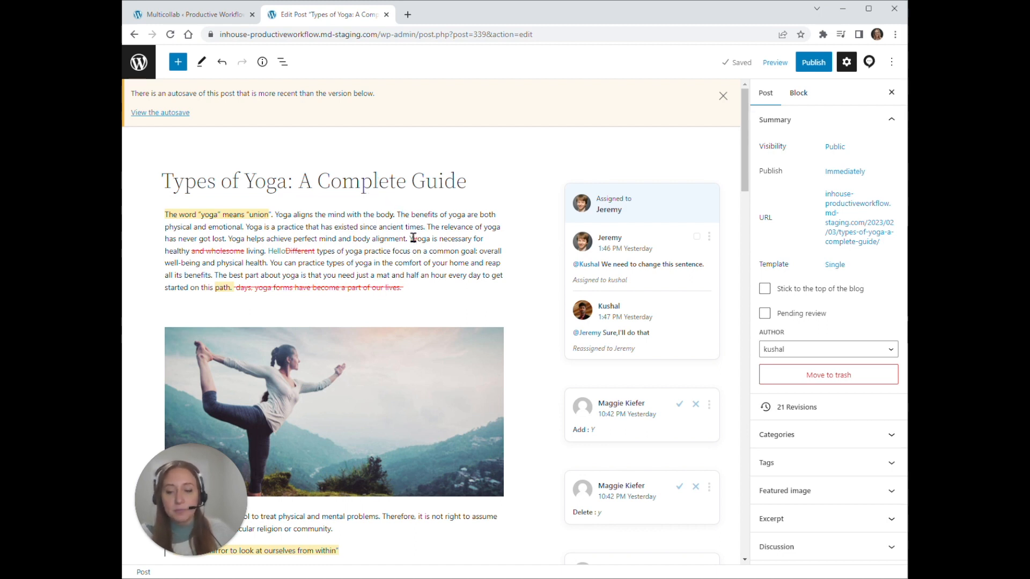
{"action": "left_click", "coordinate": [349, 250]}
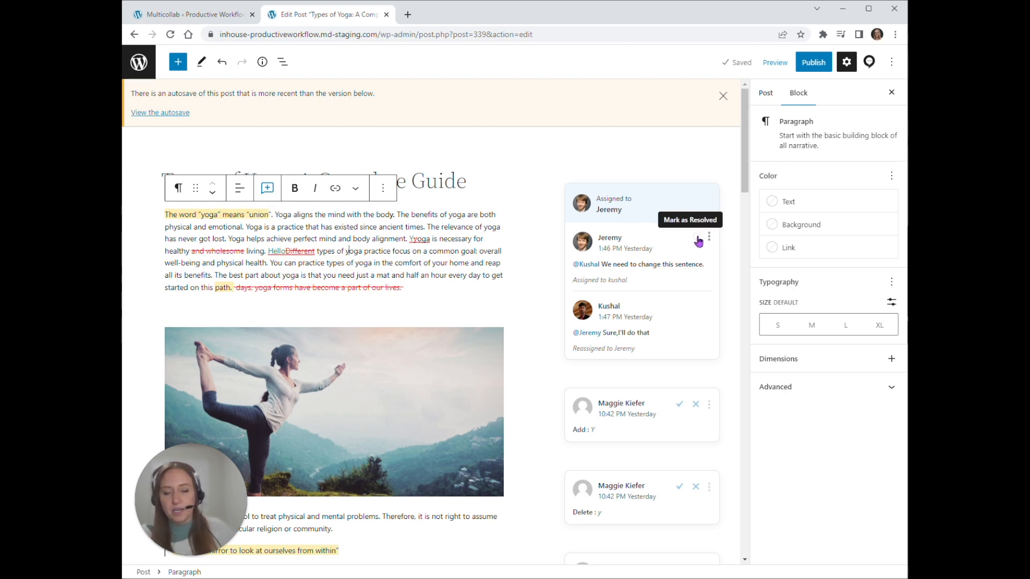
{"action": "scroll", "coordinate": [632, 415], "scroll_direction": "down", "scroll_amount": 3}
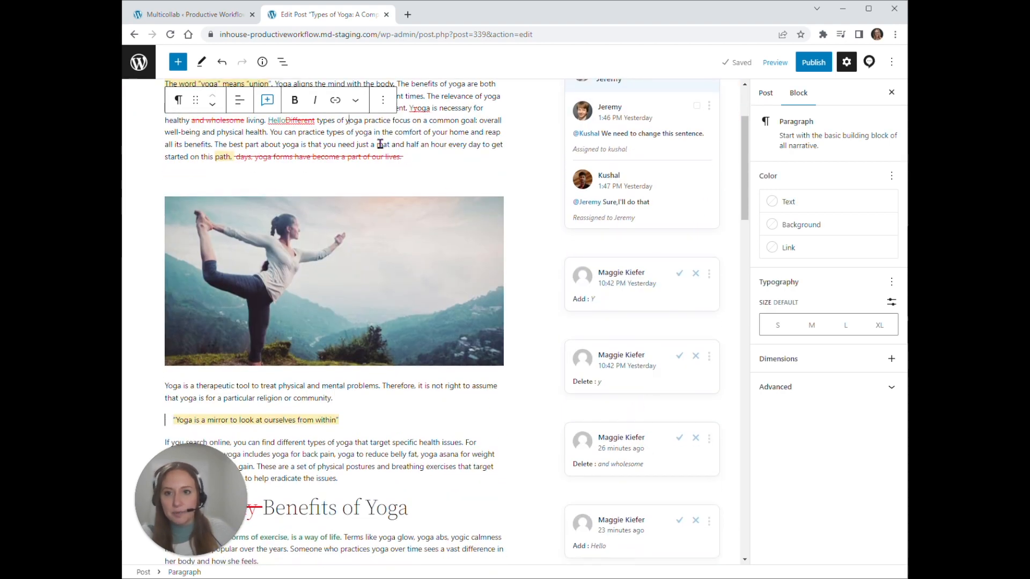
Suggest adding "h" before "mat" in the first paragraph, and select the suggestion that deletes "The Many".
{"action": "left_click_drag", "start_coordinate": [381, 145], "coordinate": [378, 145]}
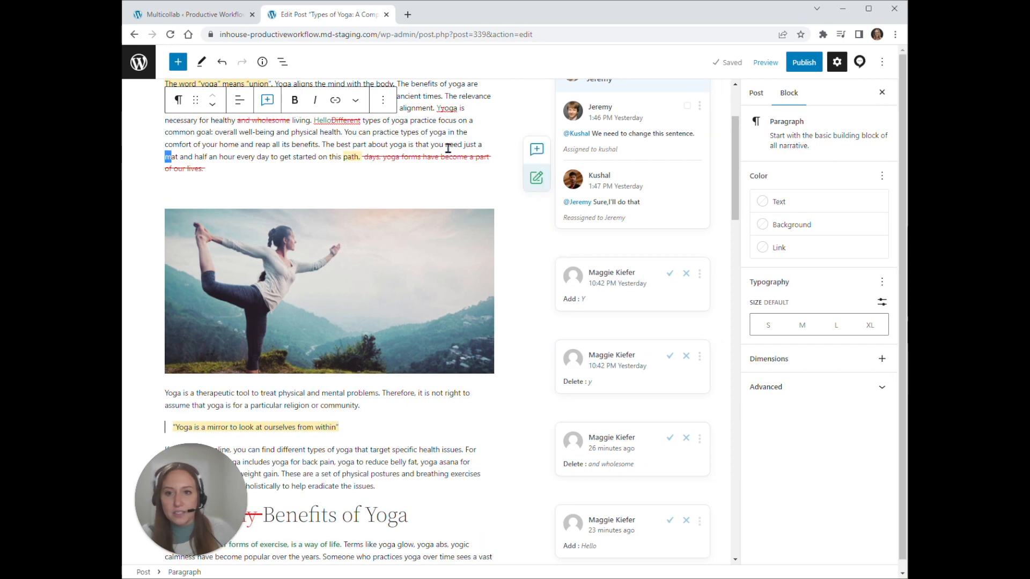
{"action": "type", "text": "h"}
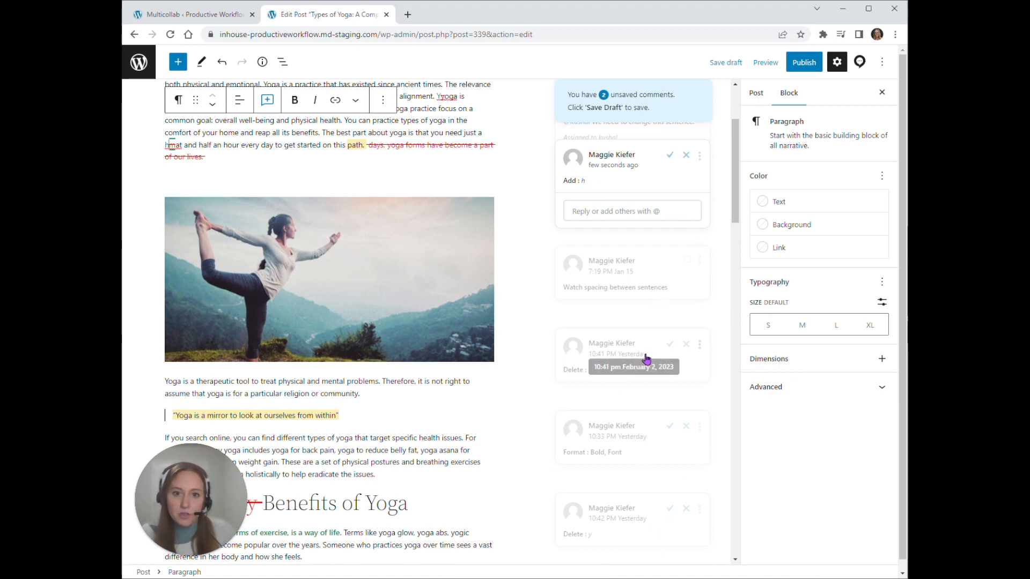
{"action": "left_click", "coordinate": [660, 373]}
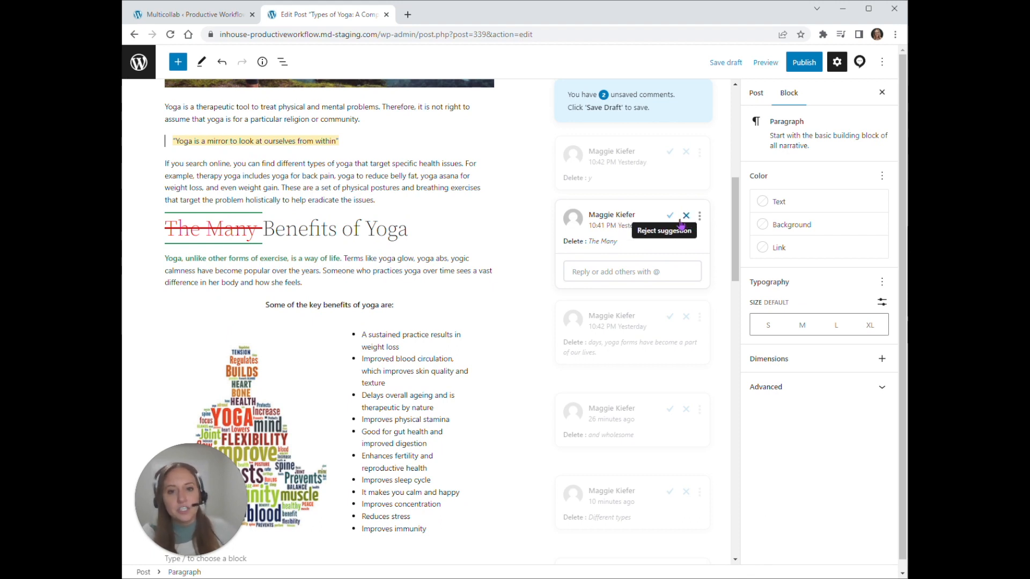
Remove the Administrator role's Add Comment permission in the Multicollab settings and save the permissions.
{"action": "left_click", "coordinate": [217, 15]}
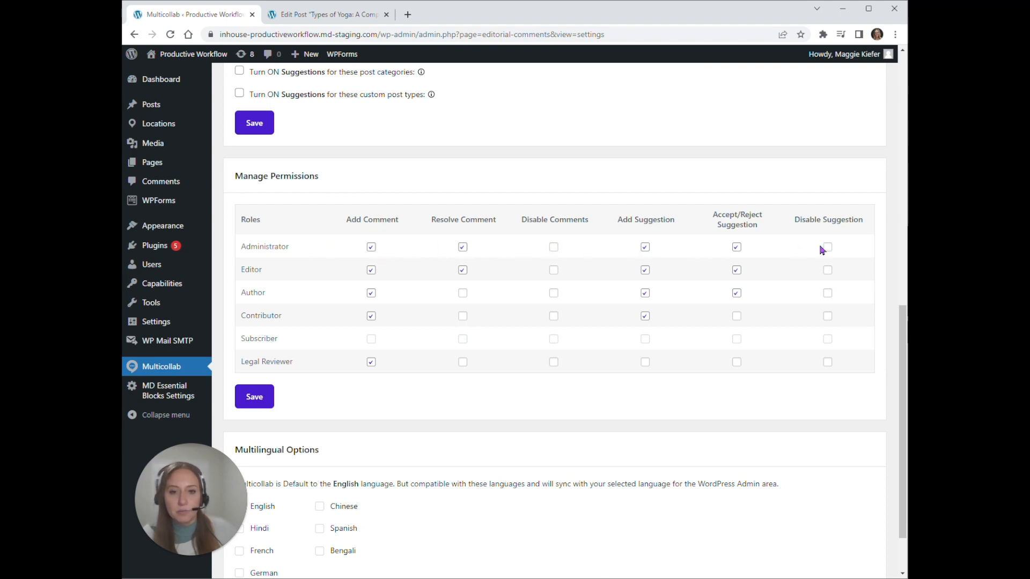
{"action": "left_click", "coordinate": [320, 15]}
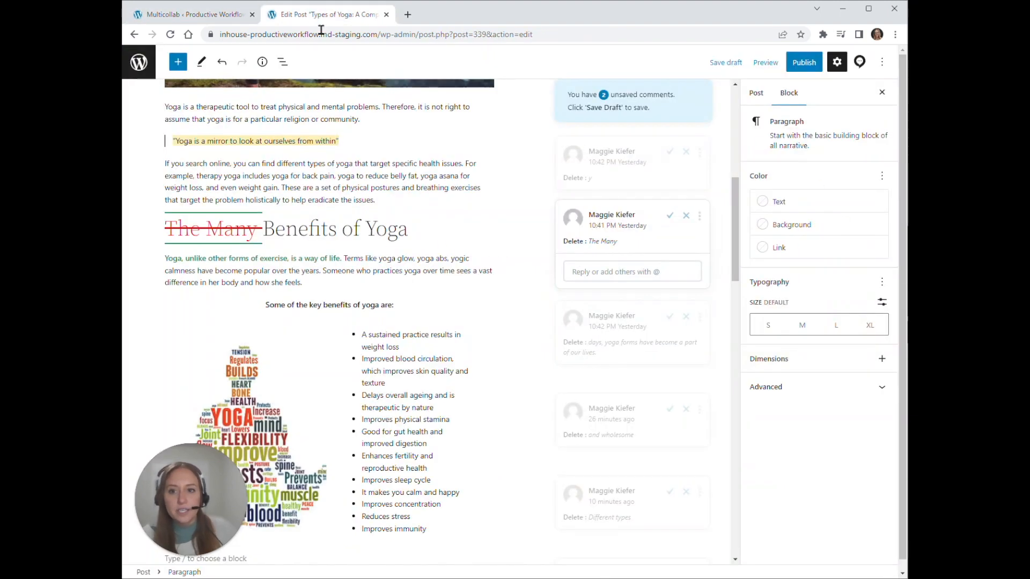
{"action": "left_click", "coordinate": [196, 16]}
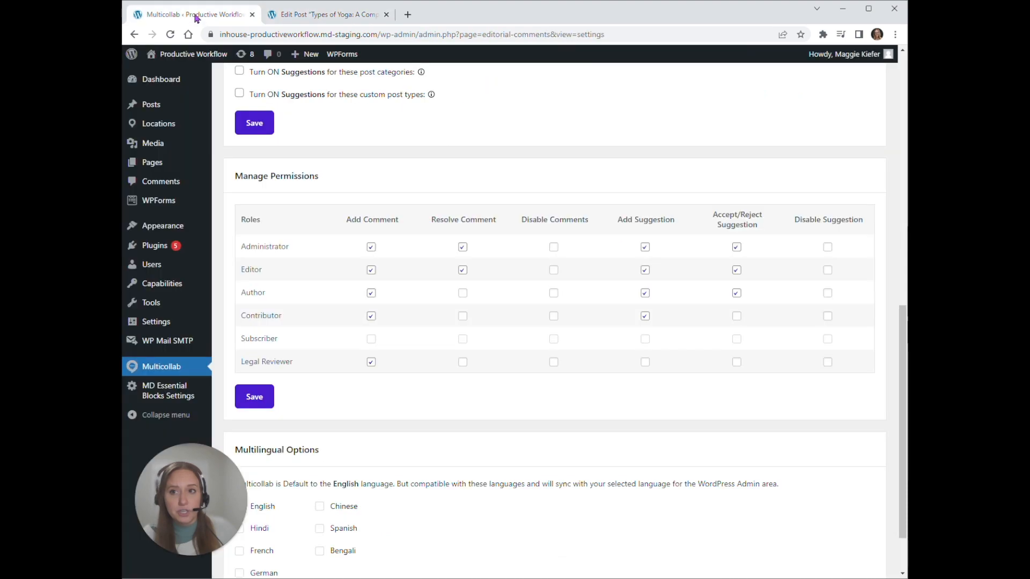
{"action": "left_click", "coordinate": [371, 248]}
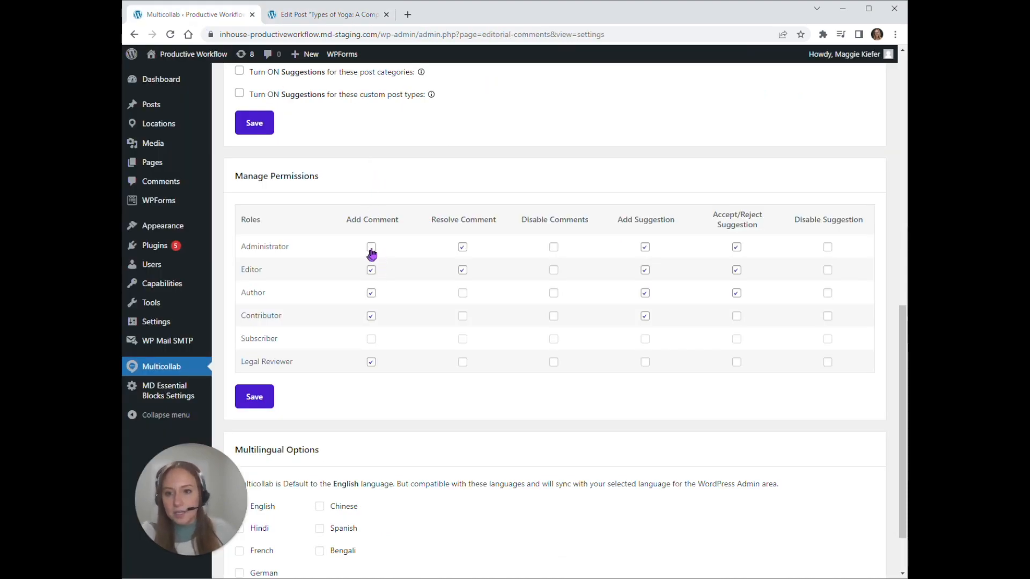
{"action": "left_click", "coordinate": [253, 401]}
Reload the yoga post, discarding unsaved changes, and check the first paragraph for the option to add comments.
{"action": "left_click", "coordinate": [281, 17]}
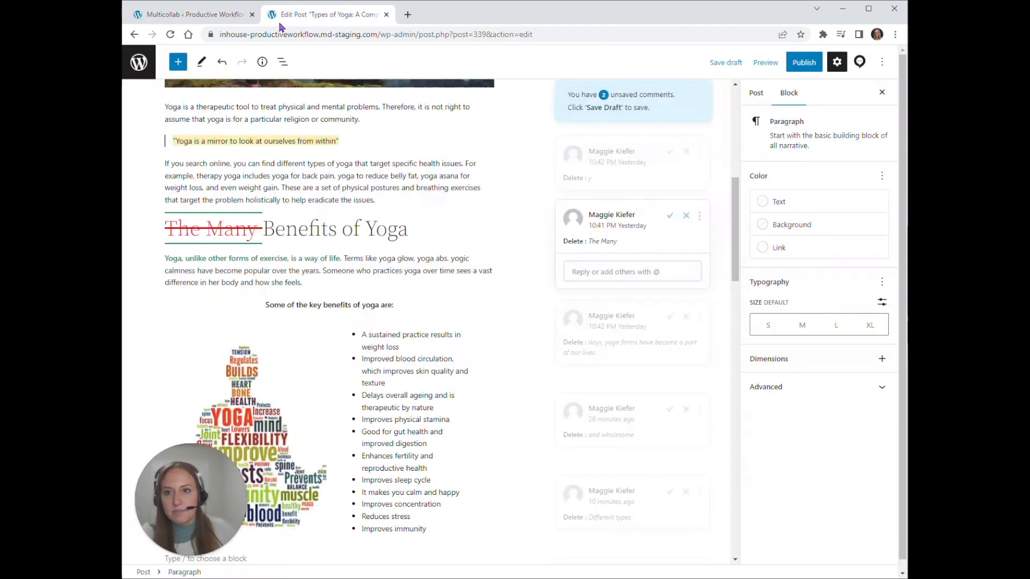
{"action": "left_click", "coordinate": [170, 36]}
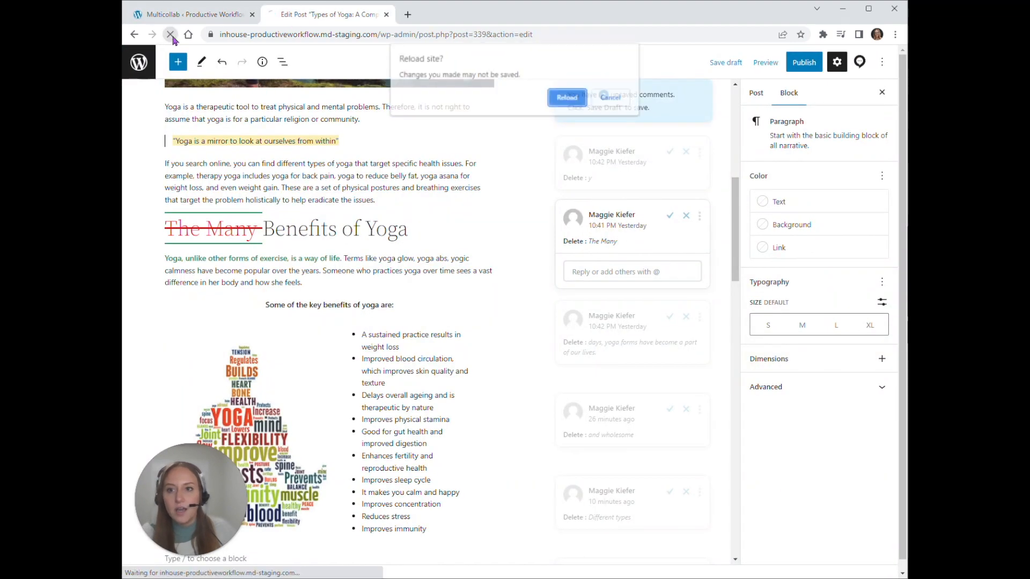
{"action": "left_click", "coordinate": [559, 96]}
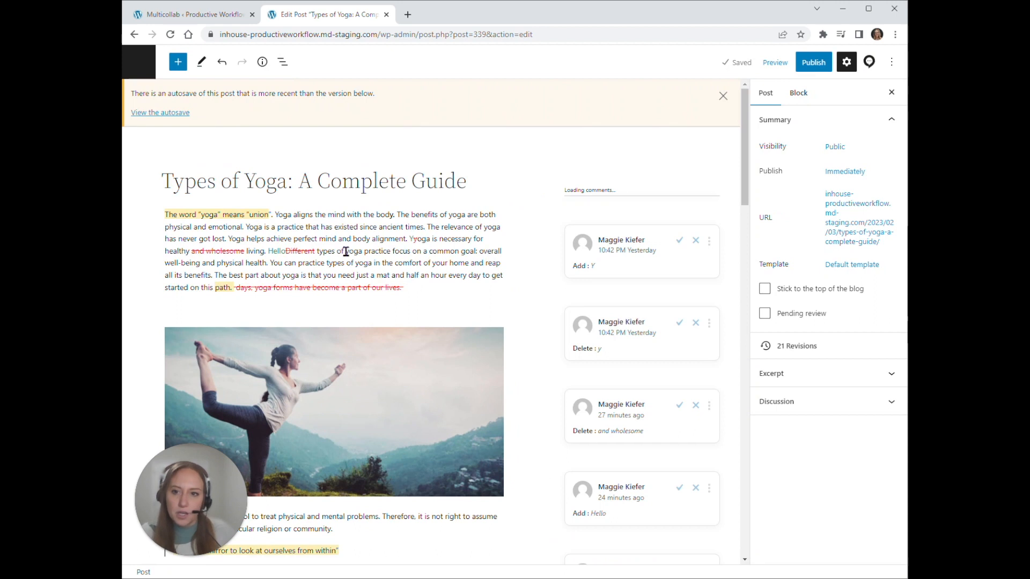
{"action": "left_click", "coordinate": [346, 251]}
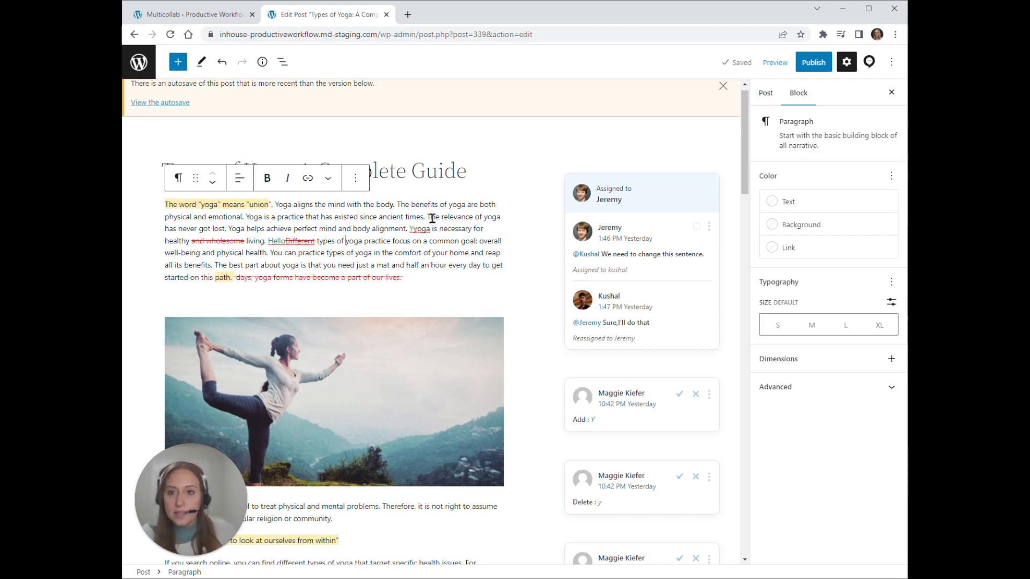
Remove the Administrator role's Resolve Comment permission, save the permissions, and reload the yoga post to check its comment thread.
{"action": "left_click", "coordinate": [217, 15]}
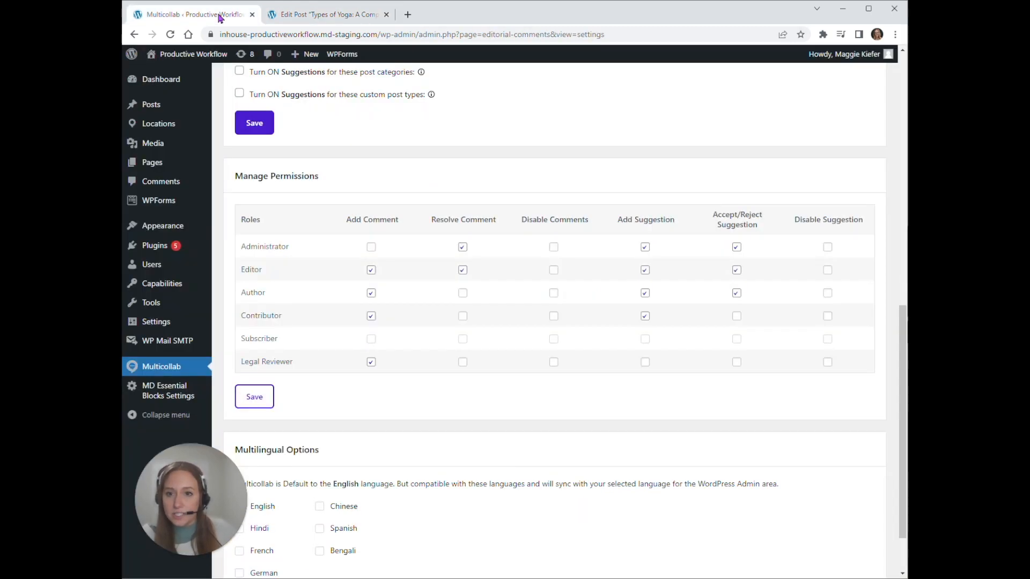
{"action": "left_click", "coordinate": [338, 16]}
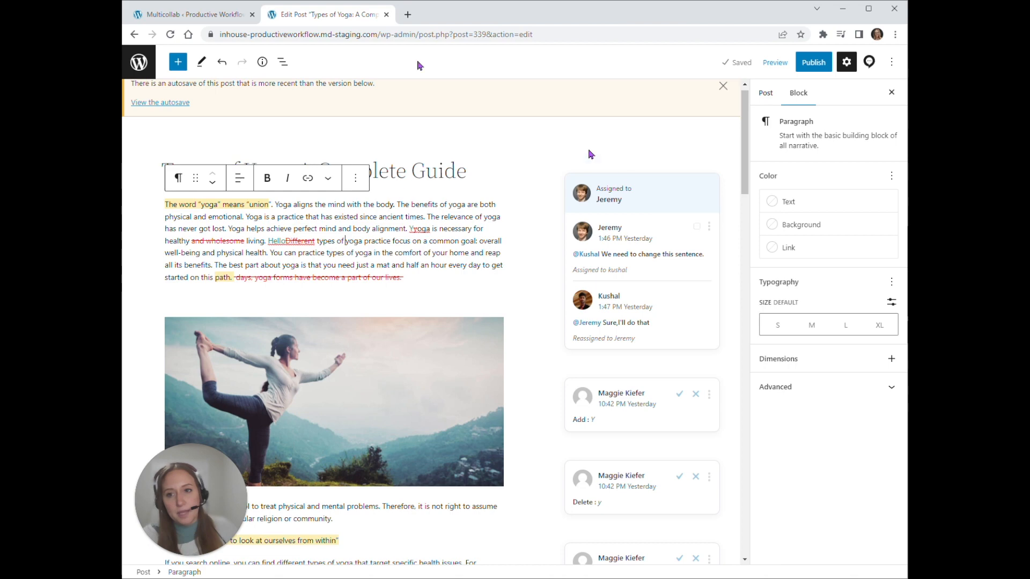
{"action": "left_click", "coordinate": [193, 17]}
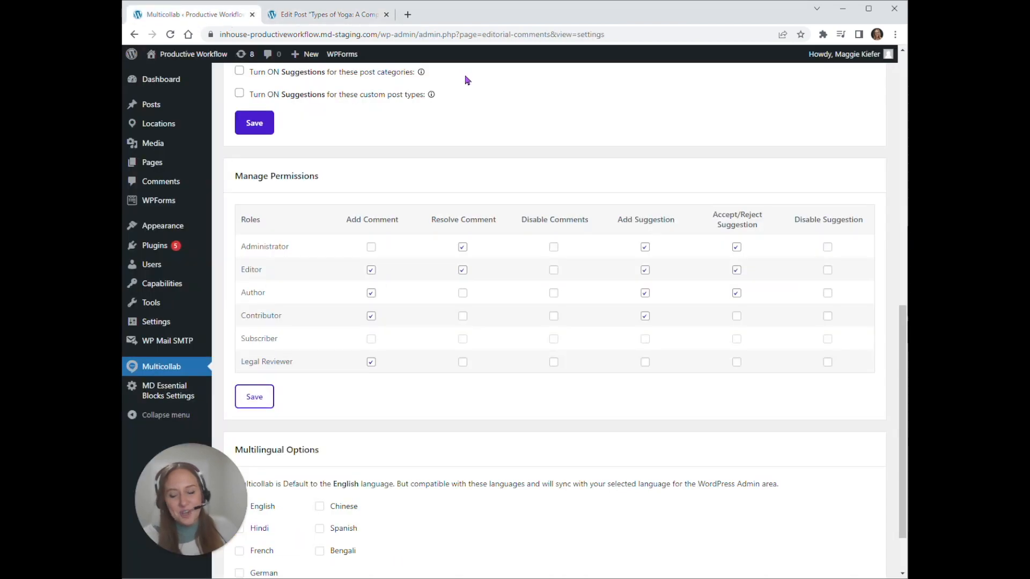
{"action": "left_click", "coordinate": [462, 248]}
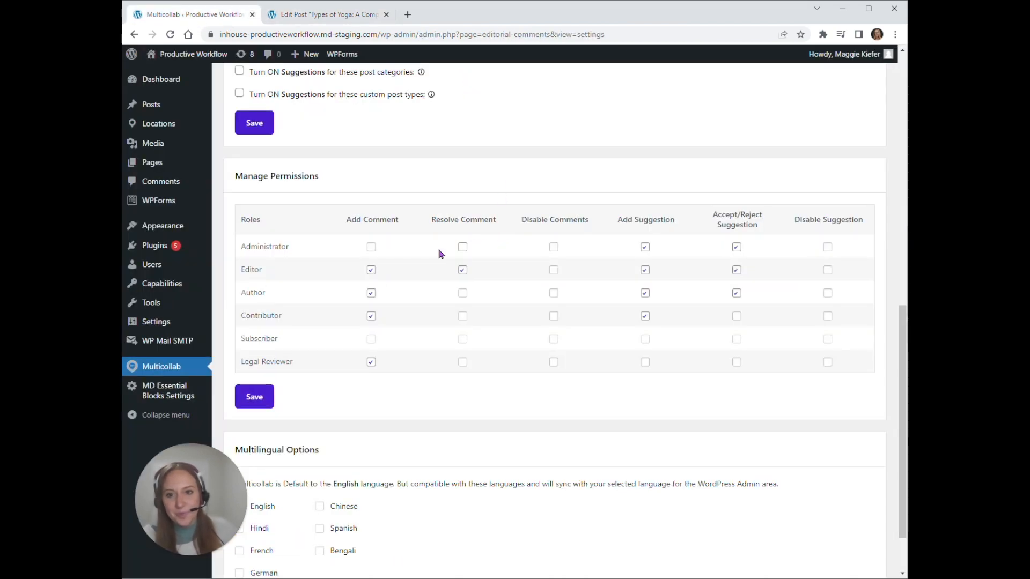
{"action": "left_click", "coordinate": [254, 397]}
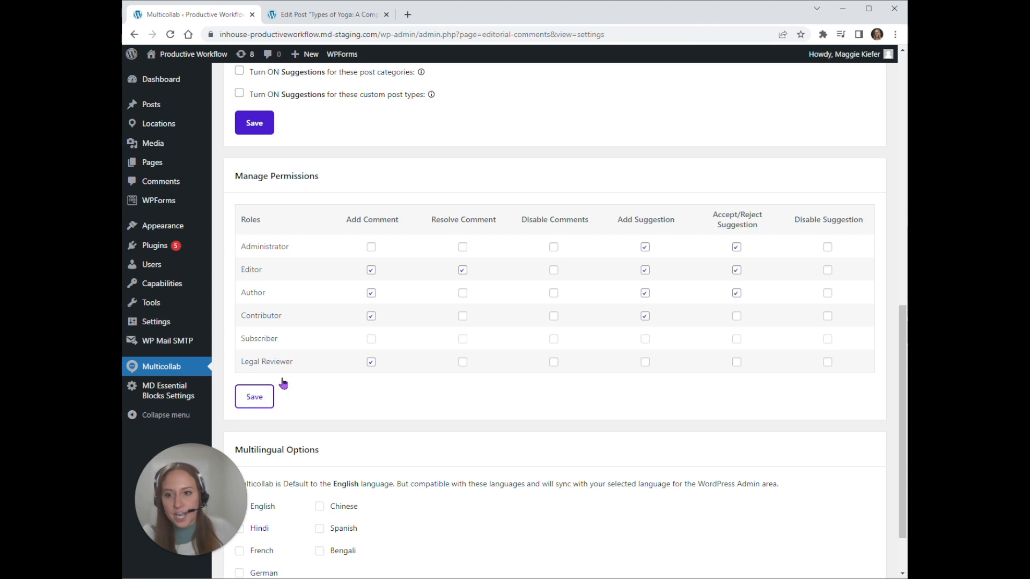
{"action": "left_click", "coordinate": [310, 22]}
{"action": "left_click", "coordinate": [172, 36]}
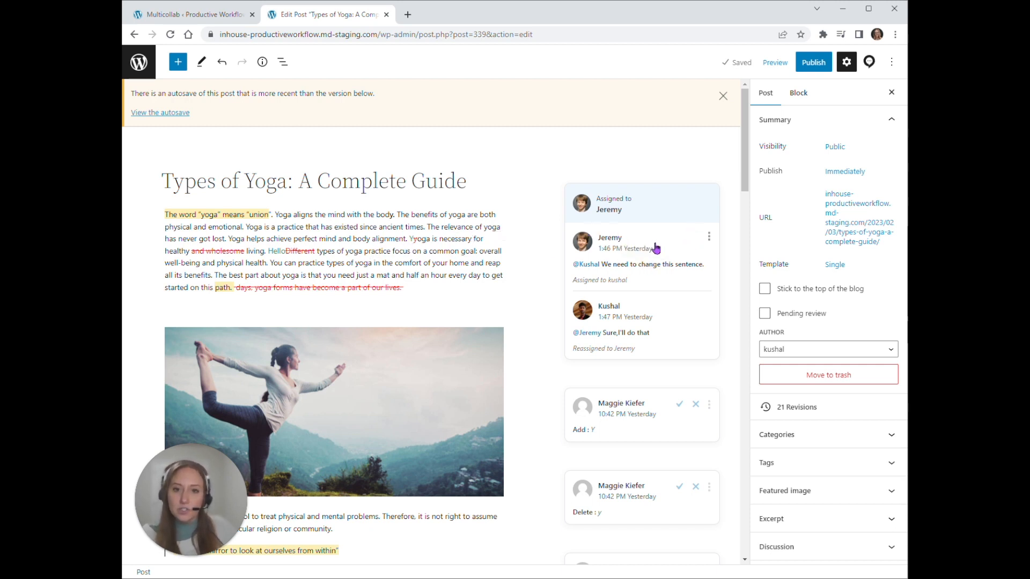
Enable Disable Comments for the Administrator role in the Multicollab settings and save the permissions.
{"action": "left_click", "coordinate": [193, 14]}
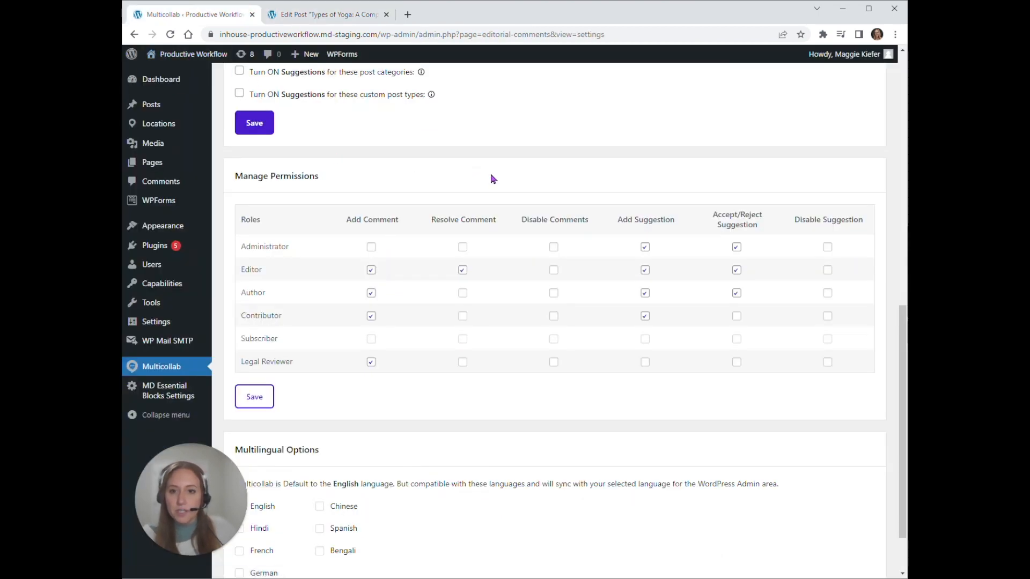
{"action": "left_click", "coordinate": [554, 249]}
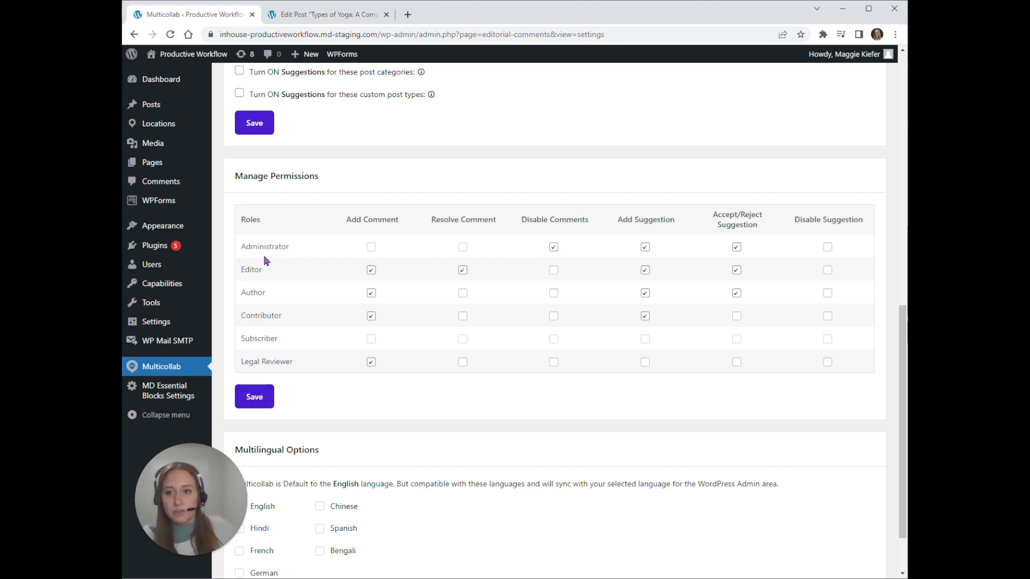
{"action": "left_click", "coordinate": [242, 399]}
{"action": "scroll", "coordinate": [227, 322], "scroll_direction": "down", "scroll_amount": 2}
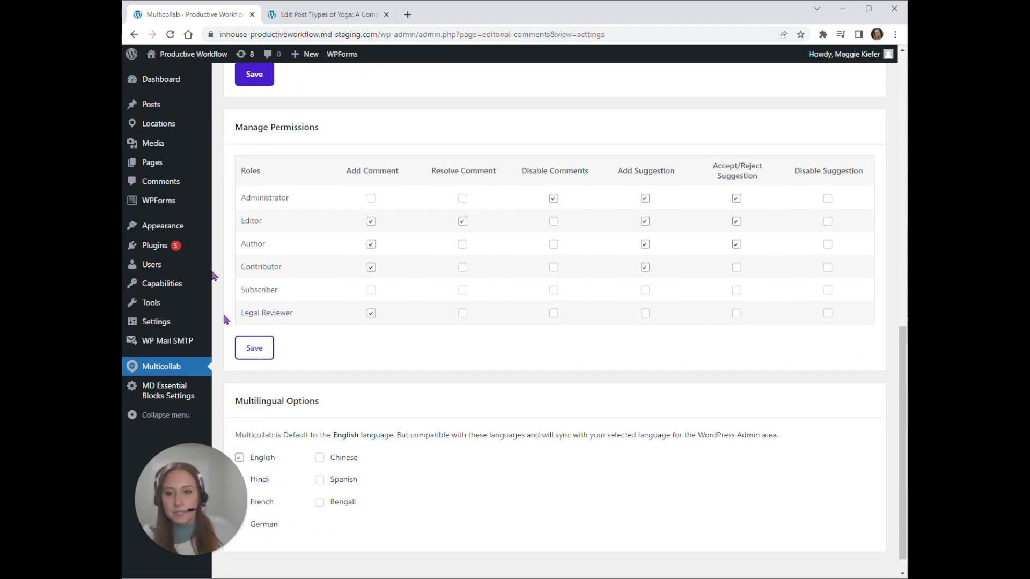
{"action": "mouse_move", "coordinate": [140, 291]}
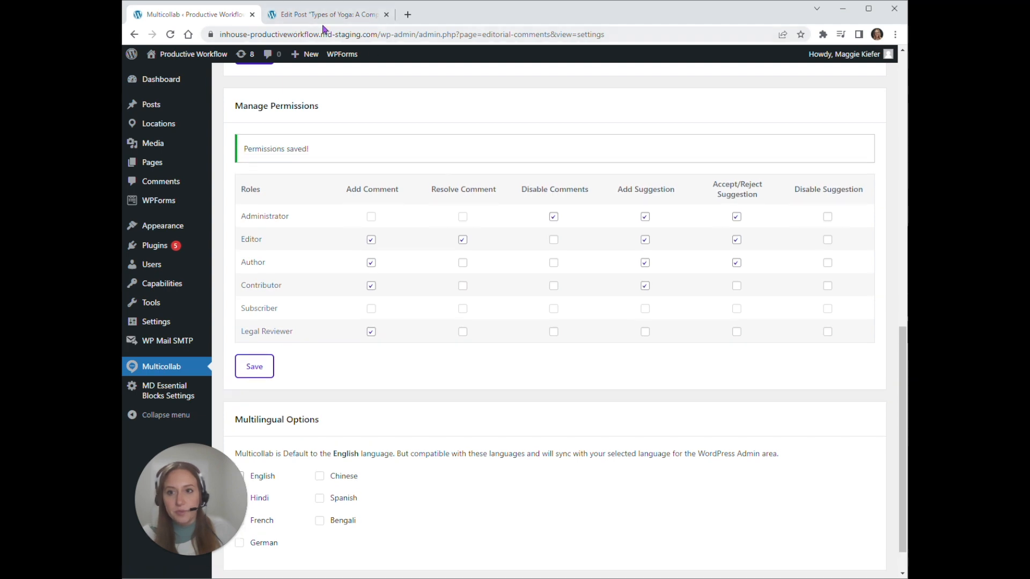
Reload the yoga post and check the first paragraph for comments and comment options.
{"action": "left_click", "coordinate": [325, 14]}
{"action": "left_click", "coordinate": [170, 35]}
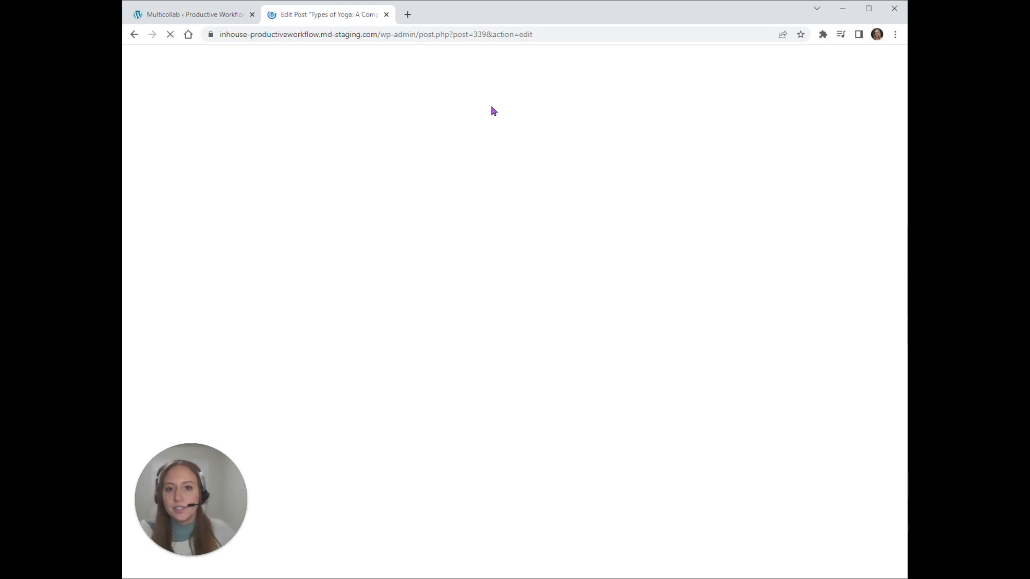
{"action": "left_click", "coordinate": [370, 192]}
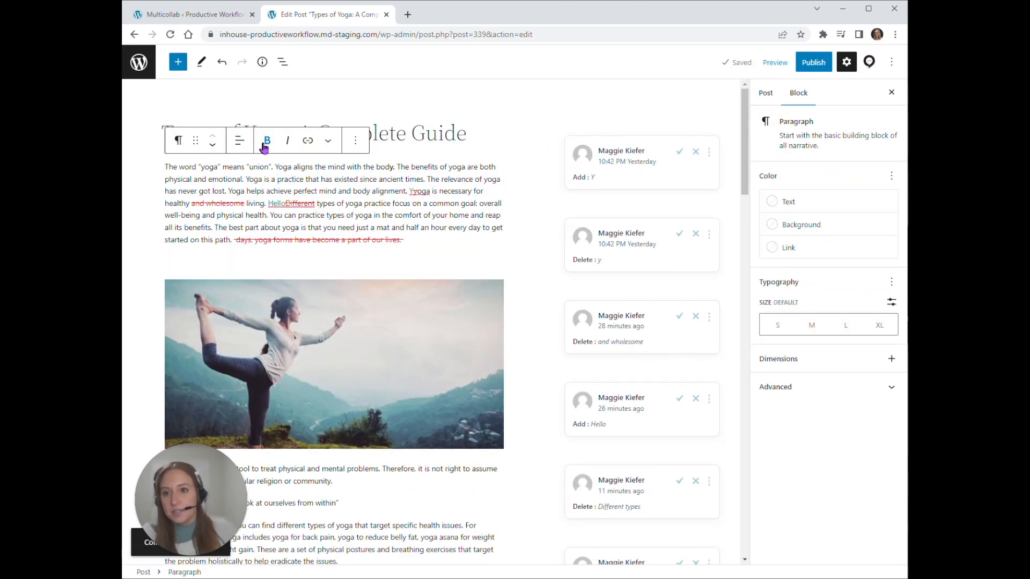
{"action": "left_click", "coordinate": [616, 92]}
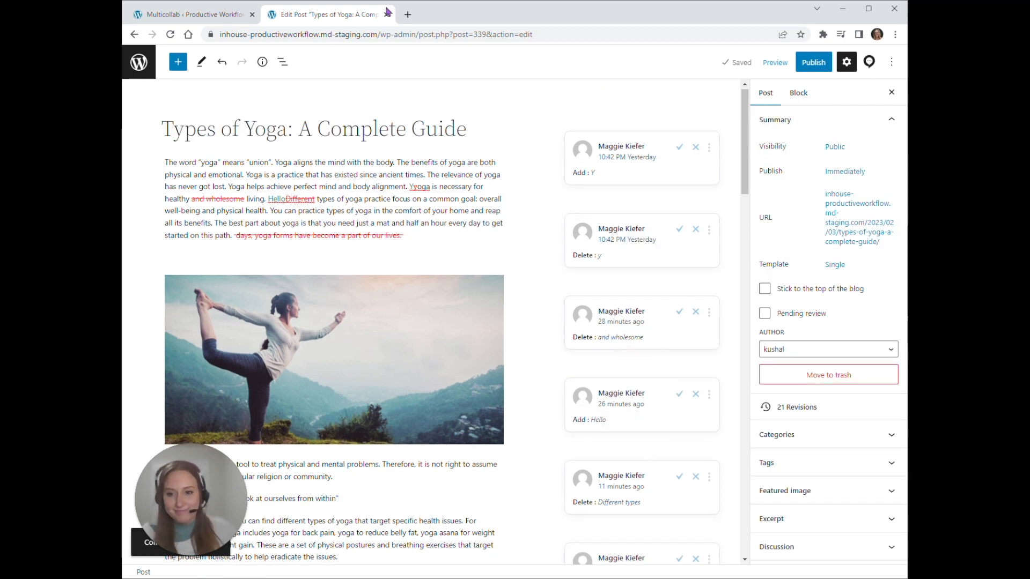
Remove the Administrator role's Add Suggestion and Accept/Reject Suggestion permissions, save them, and reload the yoga post to check its suggestions.
{"action": "left_click", "coordinate": [222, 14]}
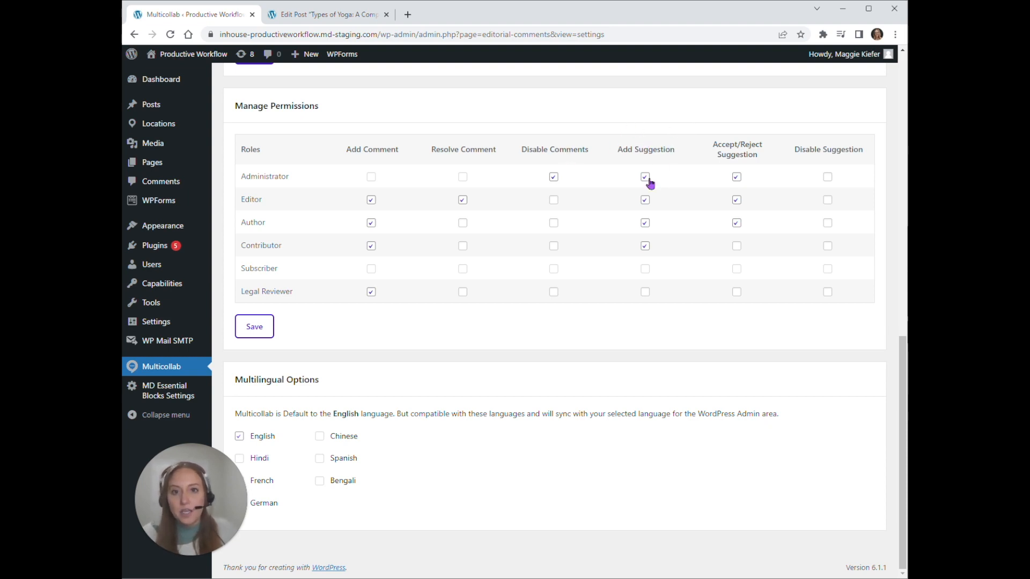
{"action": "left_click", "coordinate": [341, 17]}
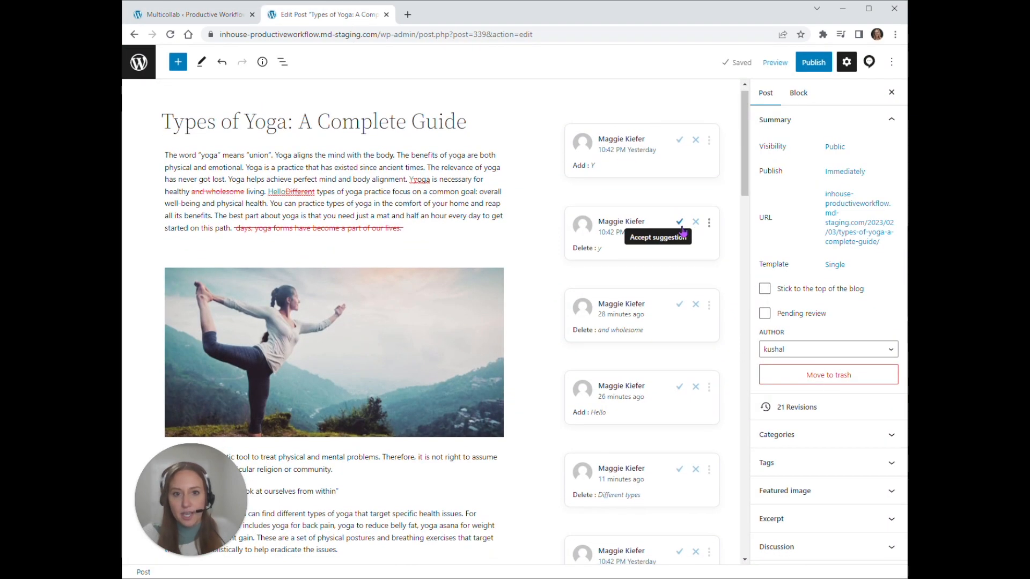
{"action": "left_click", "coordinate": [182, 16]}
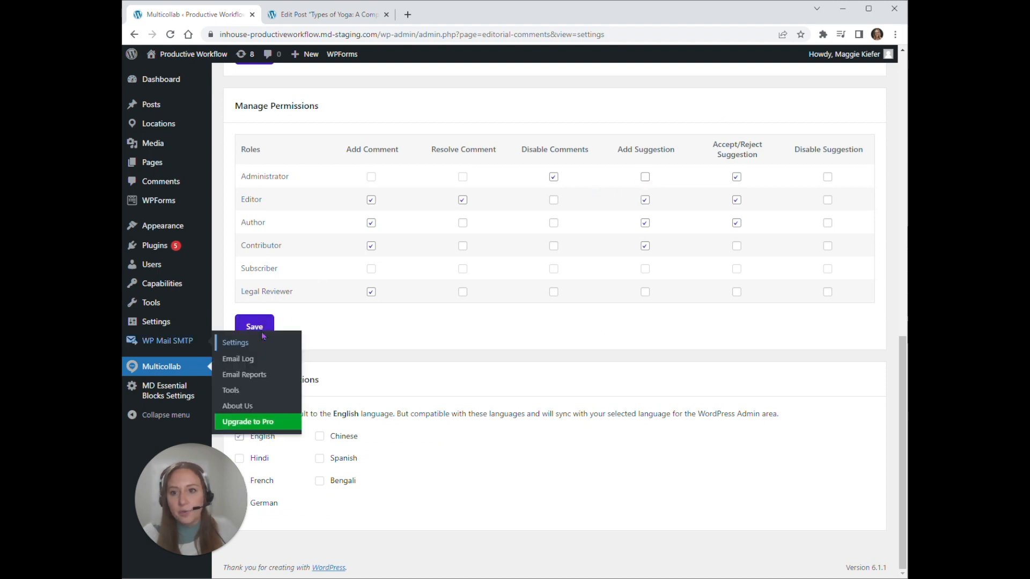
{"action": "left_click", "coordinate": [736, 178]}
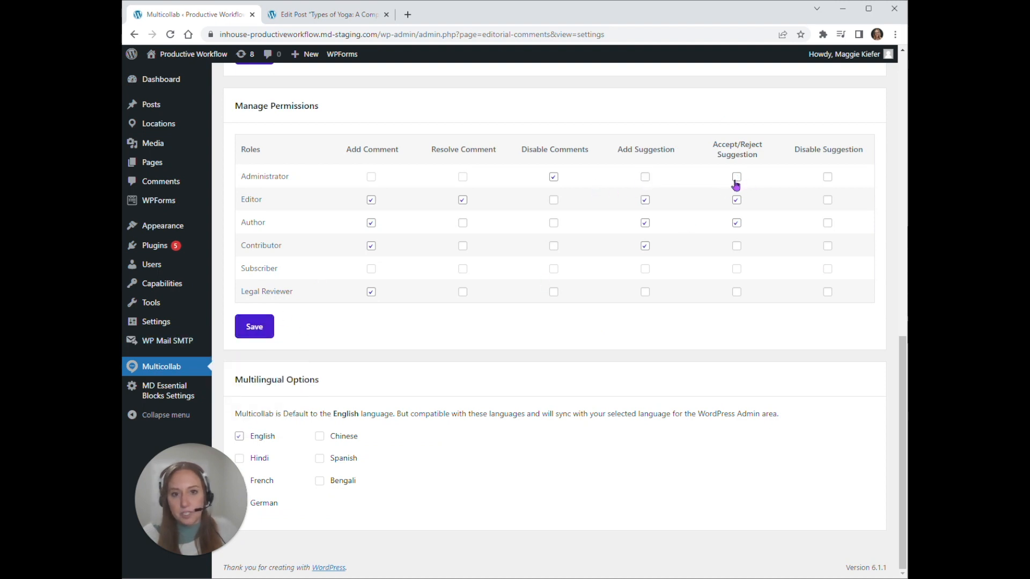
{"action": "left_click", "coordinate": [258, 328]}
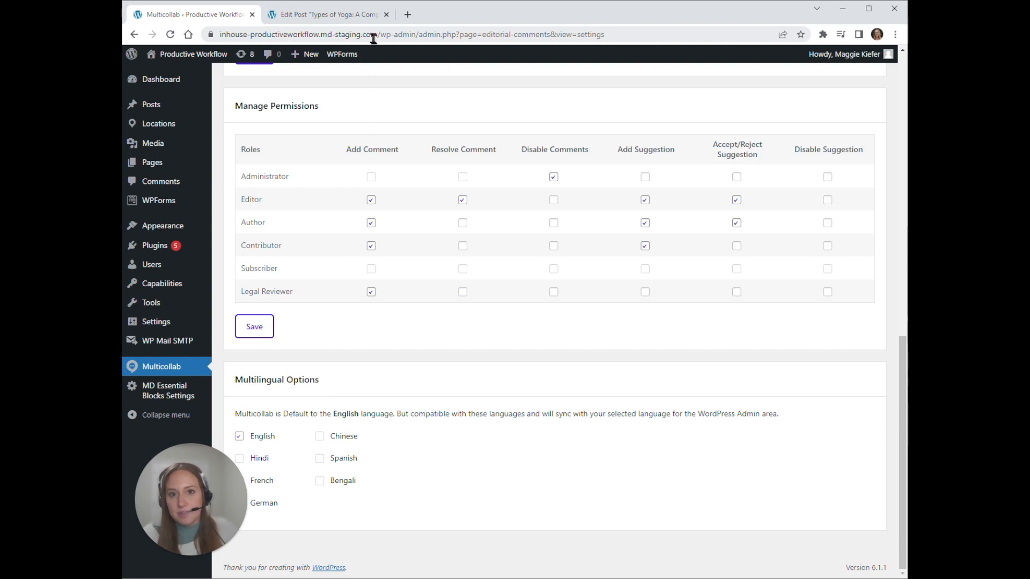
{"action": "left_click", "coordinate": [304, 16]}
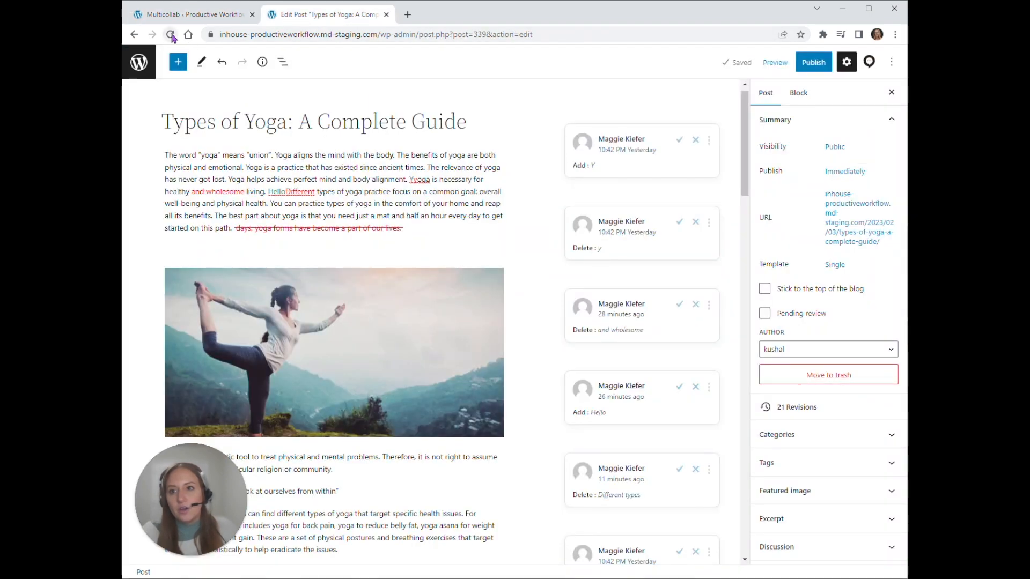
{"action": "left_click", "coordinate": [171, 36]}
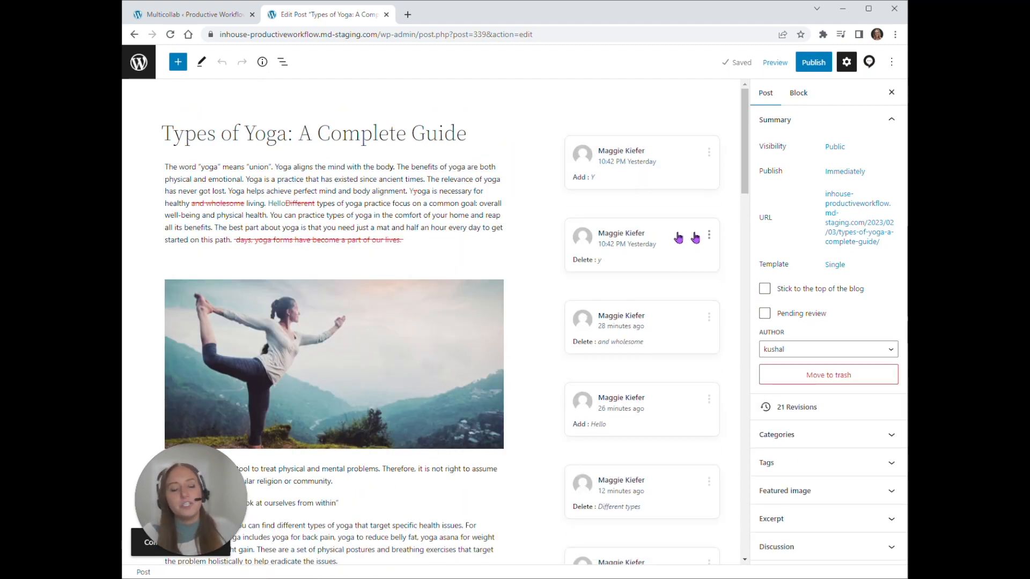
Enable Disable Suggestion for the Administrator role, save the permissions, and reload the yoga post to check its suggestions.
{"action": "left_click", "coordinate": [196, 14]}
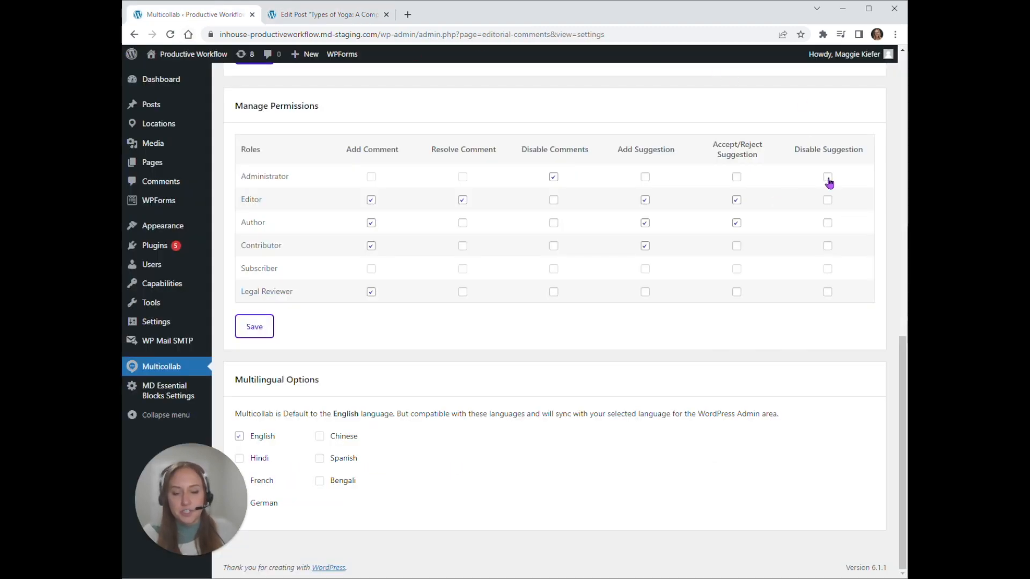
{"action": "left_click", "coordinate": [737, 179]}
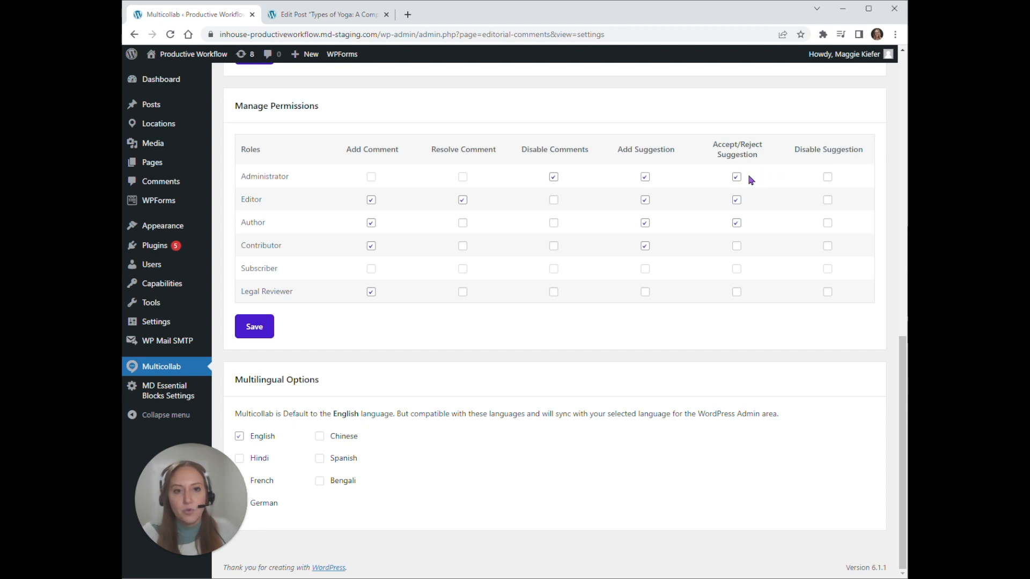
{"action": "left_click", "coordinate": [829, 179]}
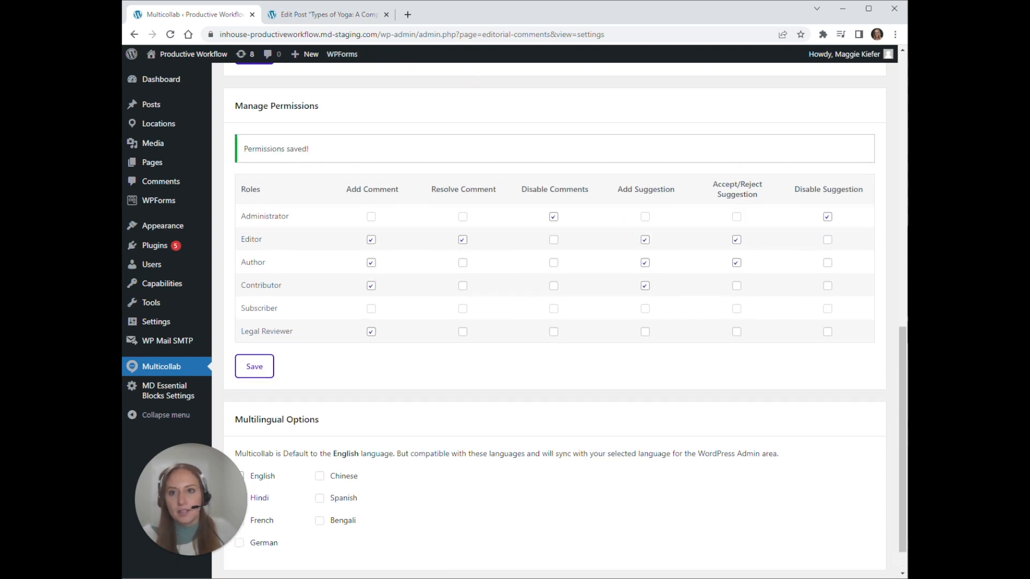
{"action": "left_click", "coordinate": [327, 14]}
{"action": "left_click", "coordinate": [170, 34]}
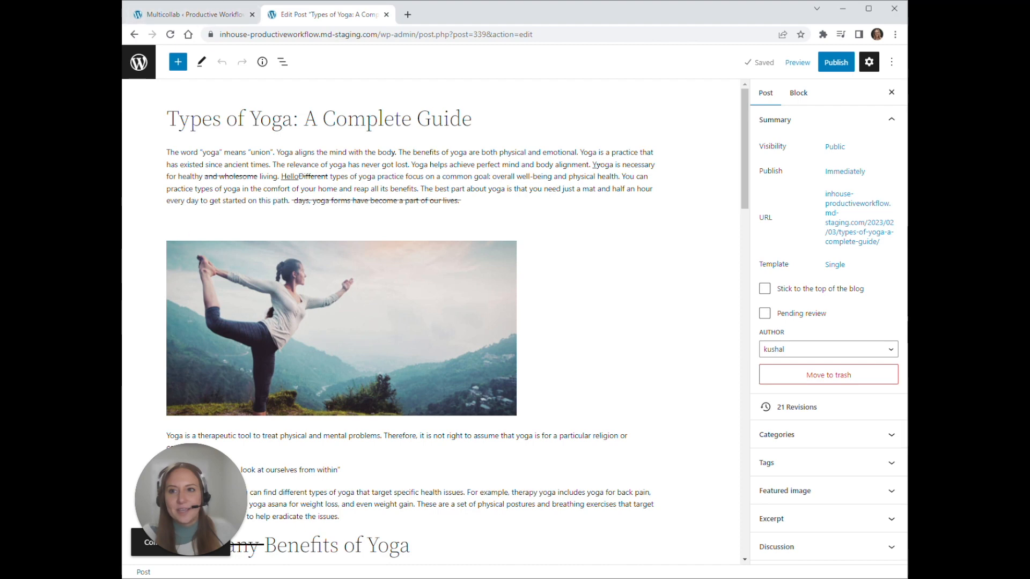
Turn off both disable options for the Administrator role, grant its Add Comment, Resolve Comment, Add Suggestion and Accept/Reject Suggestion permissions, and save.
{"action": "left_click", "coordinate": [200, 14]}
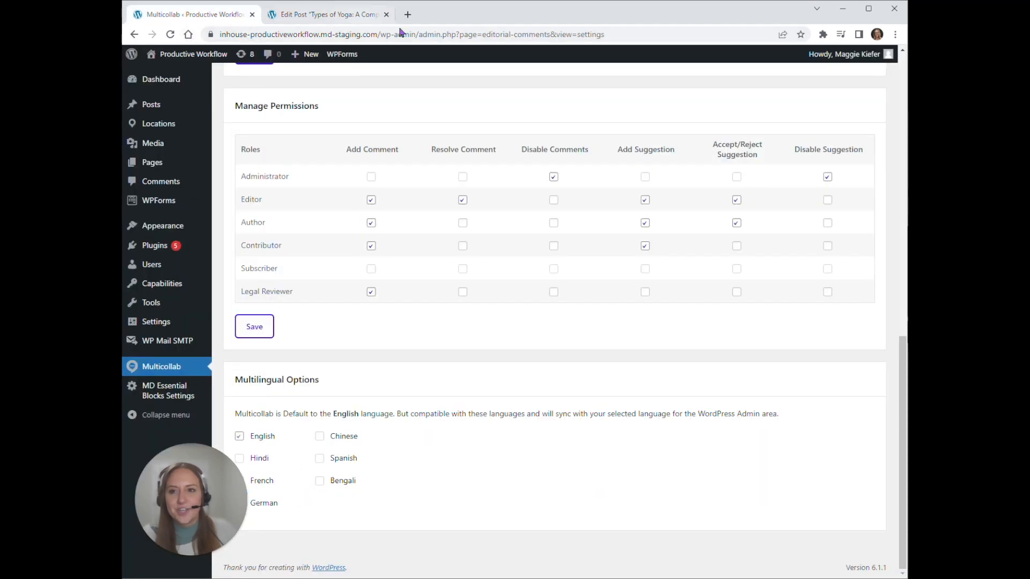
{"action": "left_click", "coordinate": [554, 177]}
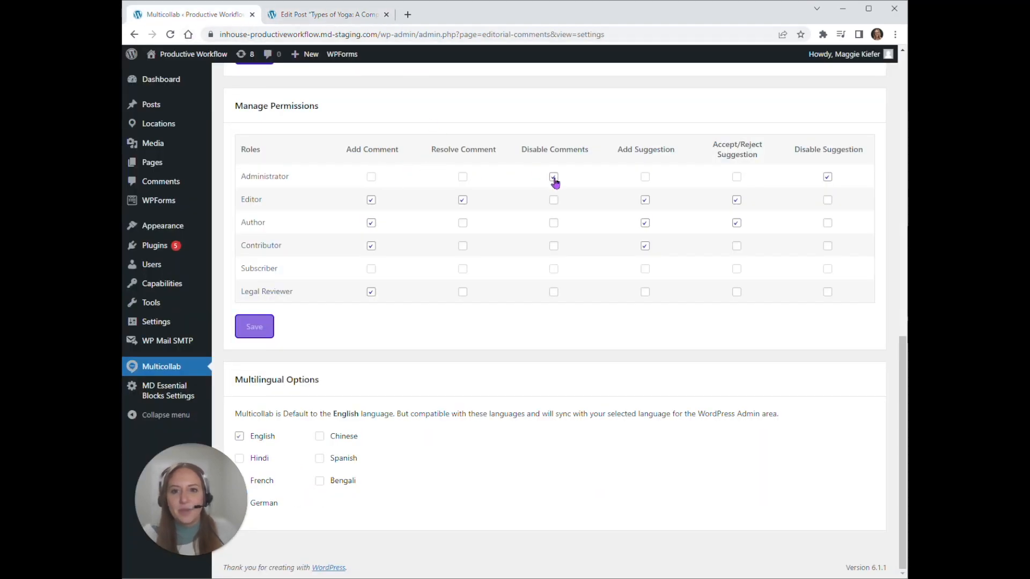
{"action": "left_click", "coordinate": [736, 177]}
{"action": "left_click", "coordinate": [647, 179]}
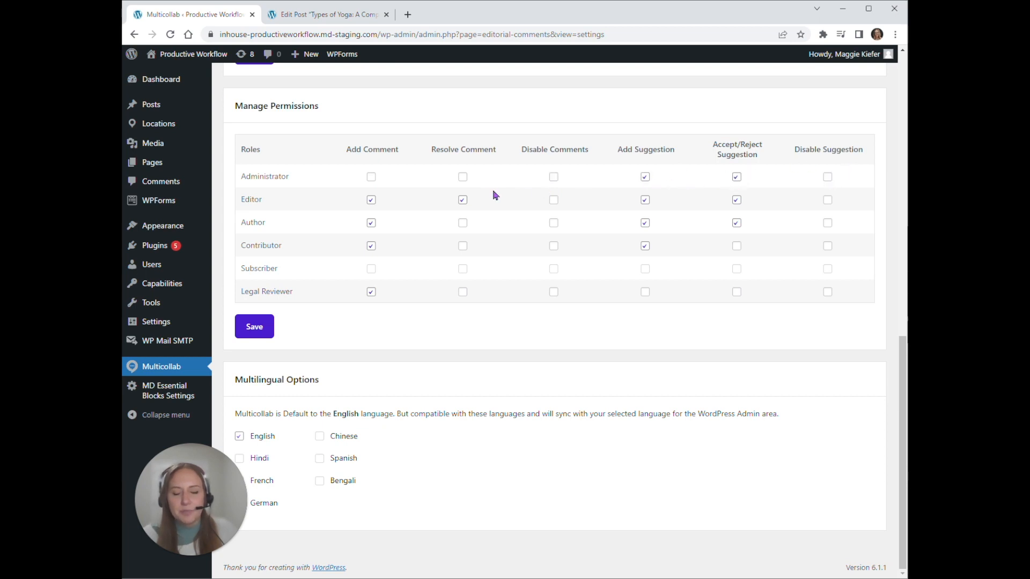
{"action": "left_click", "coordinate": [463, 178]}
{"action": "left_click", "coordinate": [372, 179]}
{"action": "left_click", "coordinate": [253, 334]}
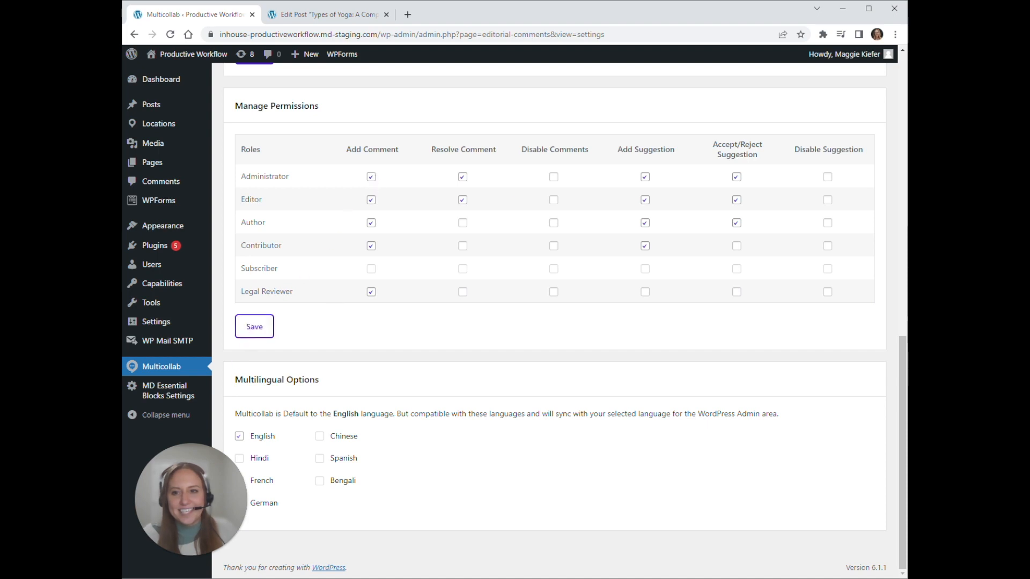
Reload the yoga post and inspect the first paragraph for its comments and suggestions.
{"action": "left_click", "coordinate": [290, 15]}
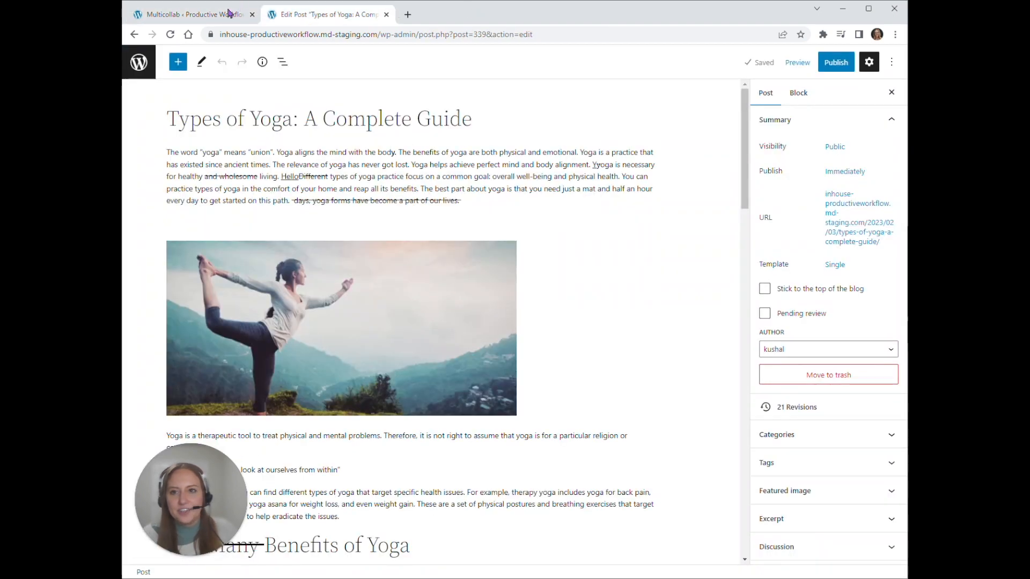
{"action": "left_click", "coordinate": [170, 34]}
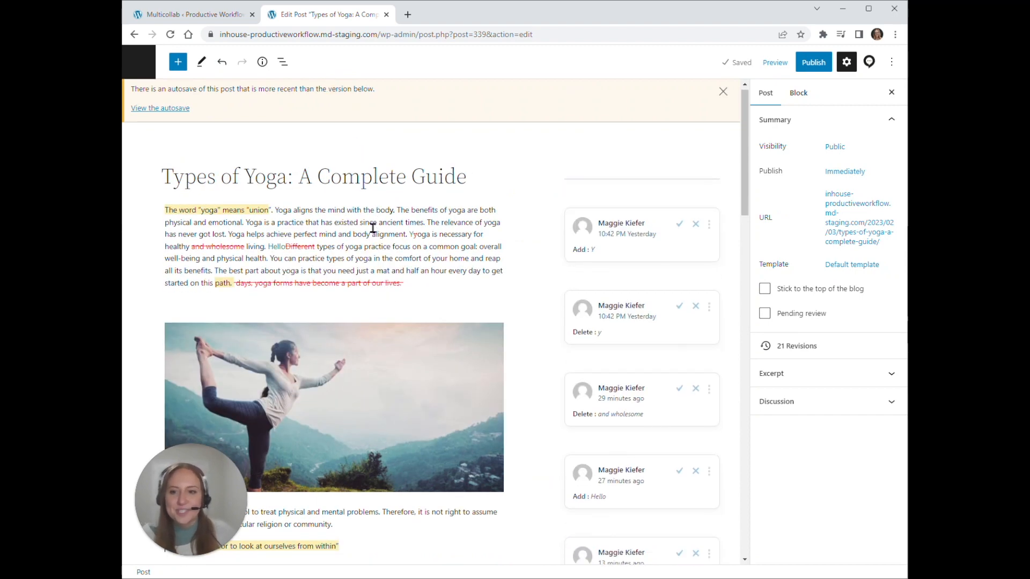
{"action": "left_click", "coordinate": [375, 238]}
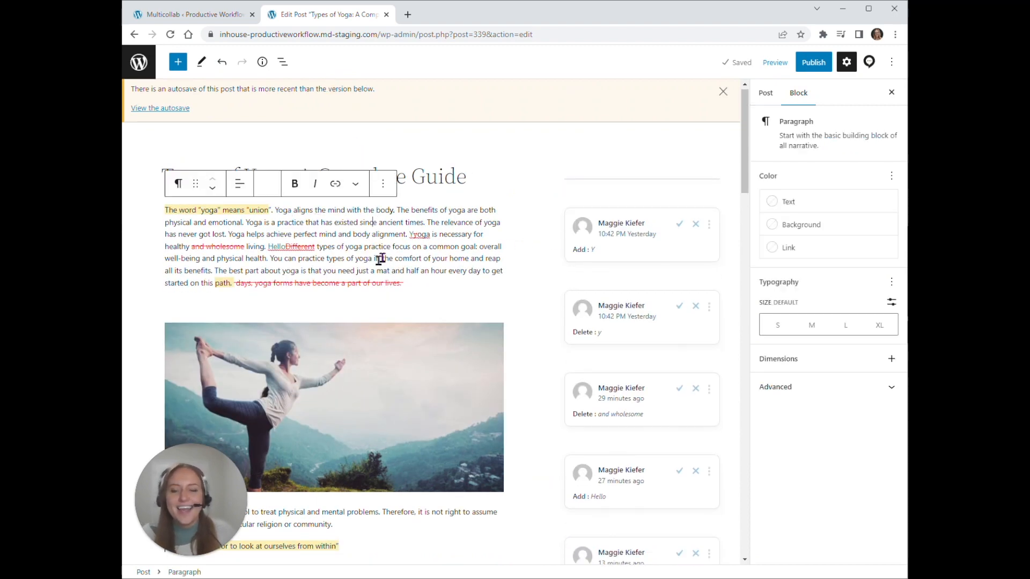